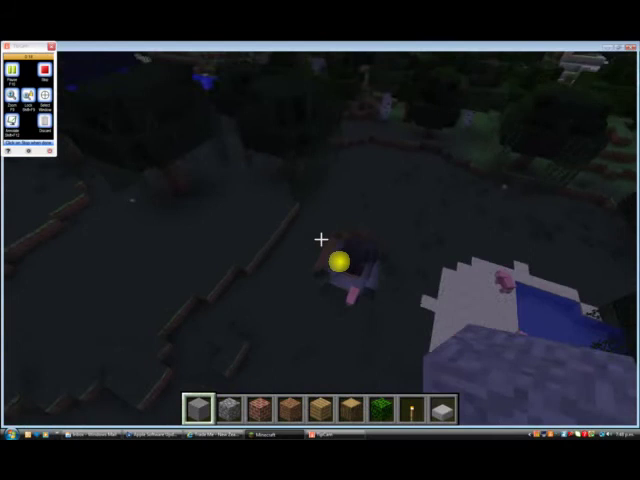
Walk down the stone staircase hole into the dark underground cave.
key(w)
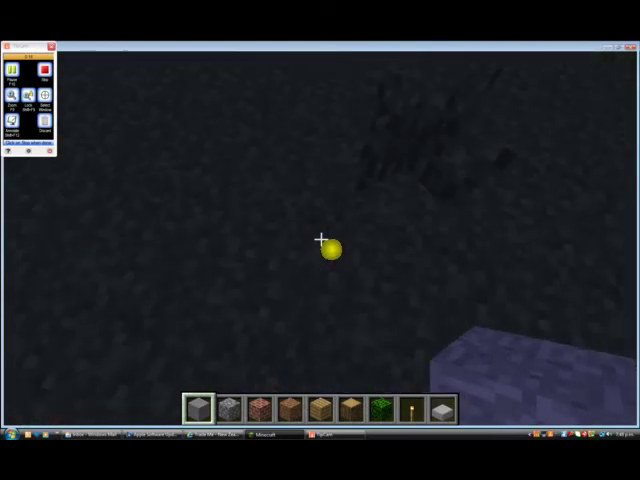
key(w)
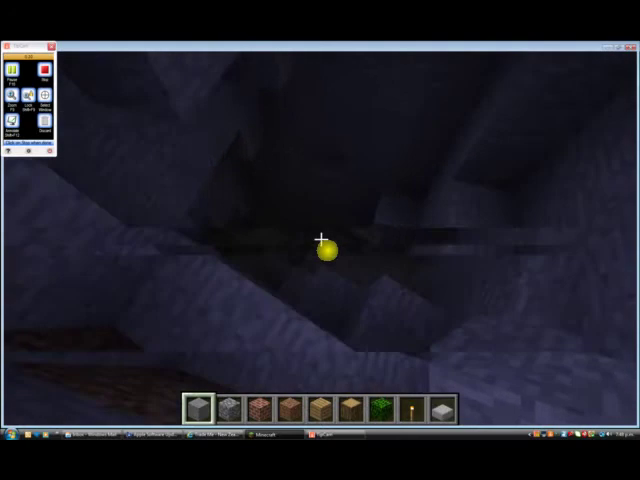
key(w)
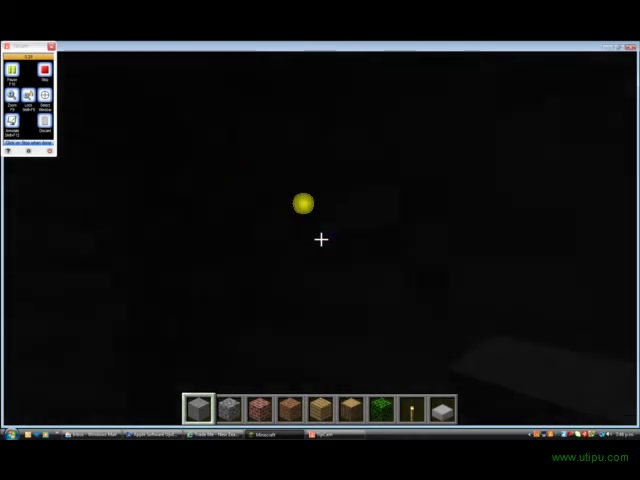
scroll(320, 240, up, 1)
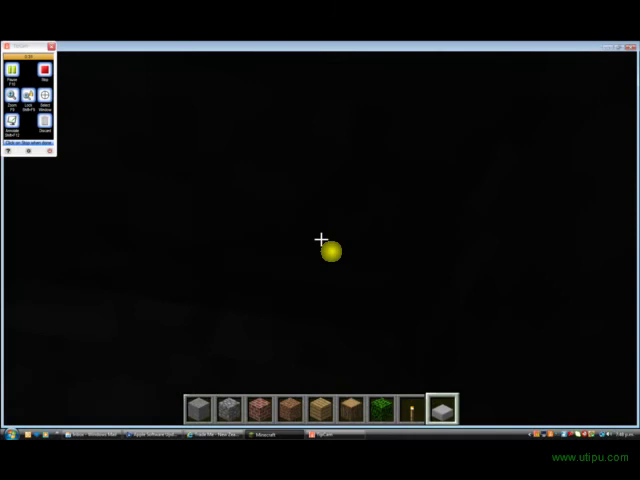
Place four torches on the dark cave and shaft walls.
right_click(320, 240)
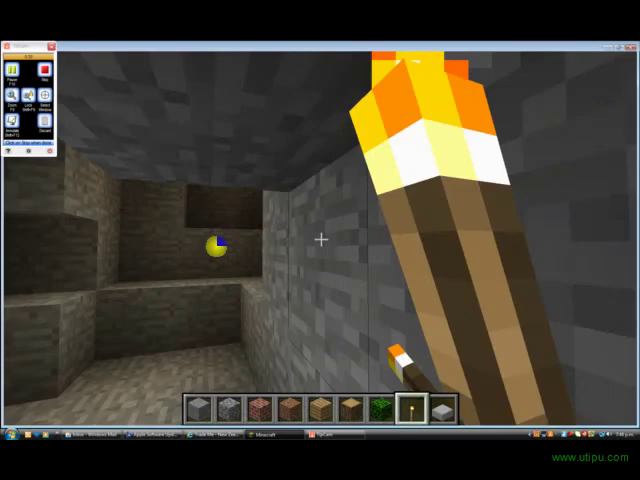
right_click(320, 240)
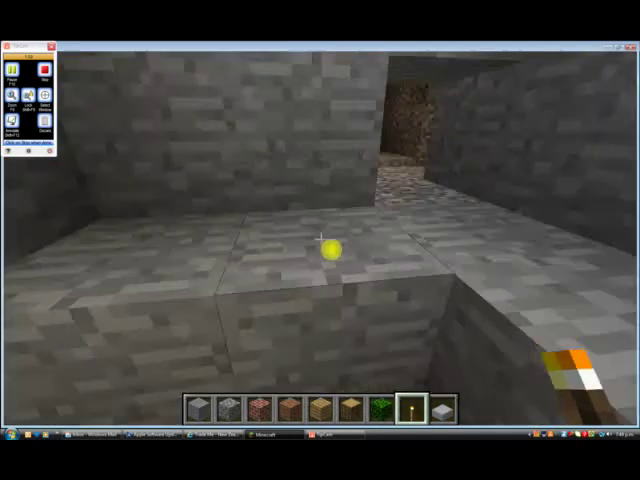
right_click(330, 248)
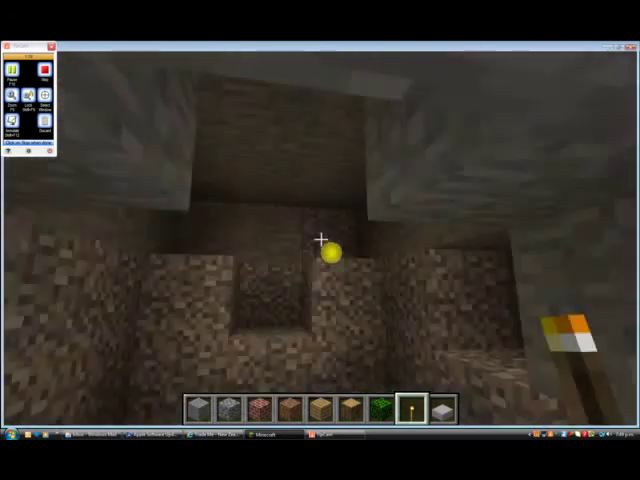
right_click(320, 240)
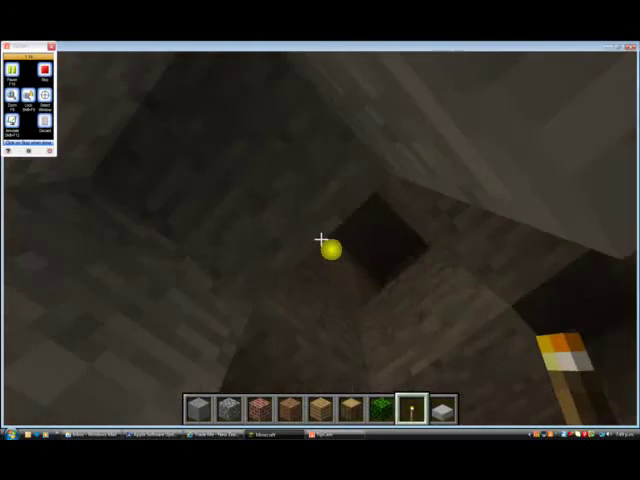
Mine the stone block in the shaft wall to open a passage.
click(320, 240)
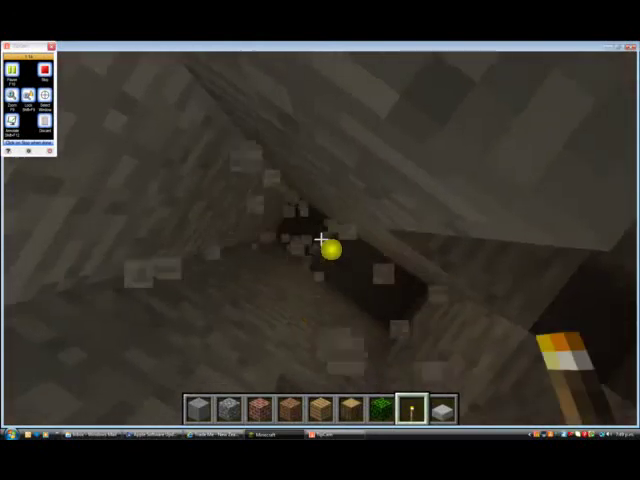
click(320, 240)
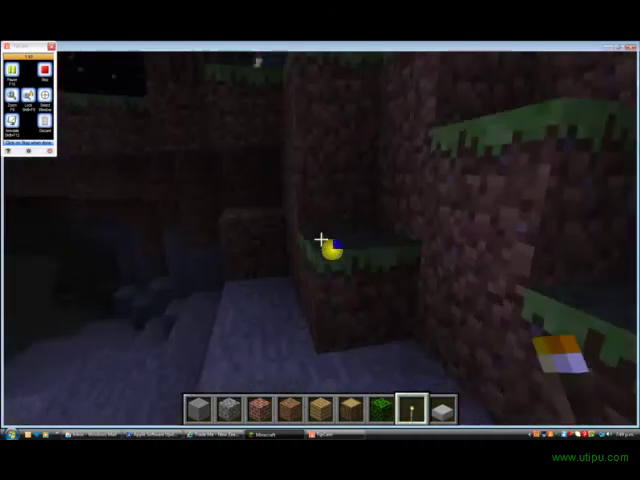
Place torches on the grass block, the cave floor and the cave wall.
right_click(320, 240)
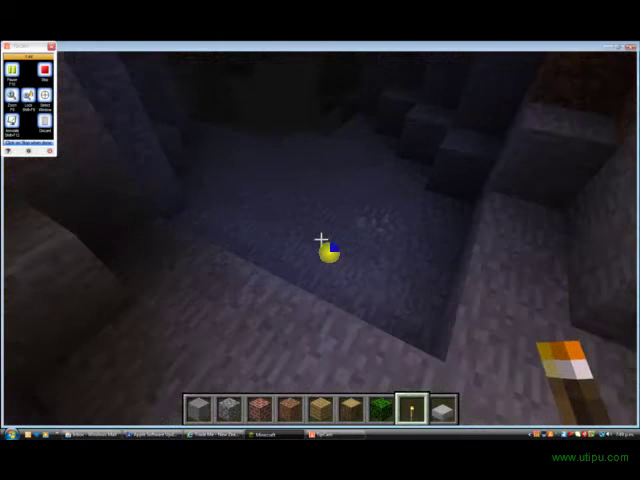
right_click(320, 240)
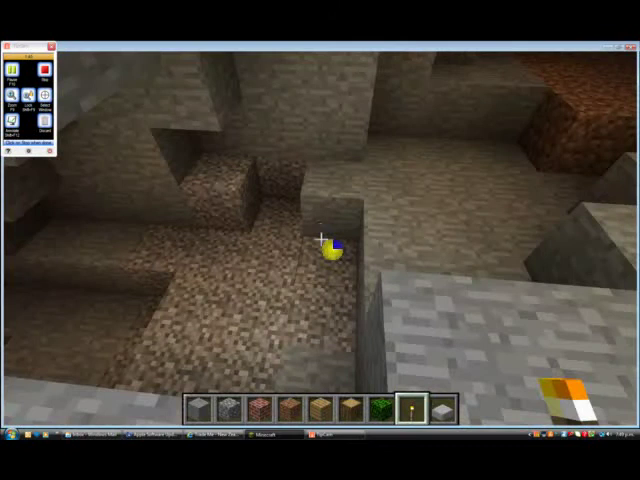
right_click(320, 240)
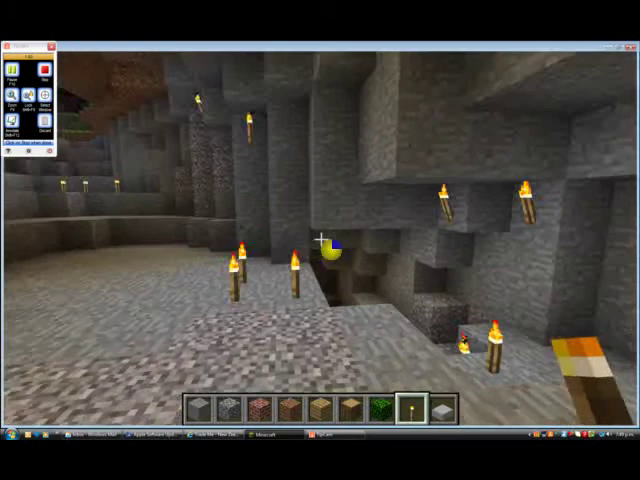
Wade forward through the water toward the next chamber.
key(w)
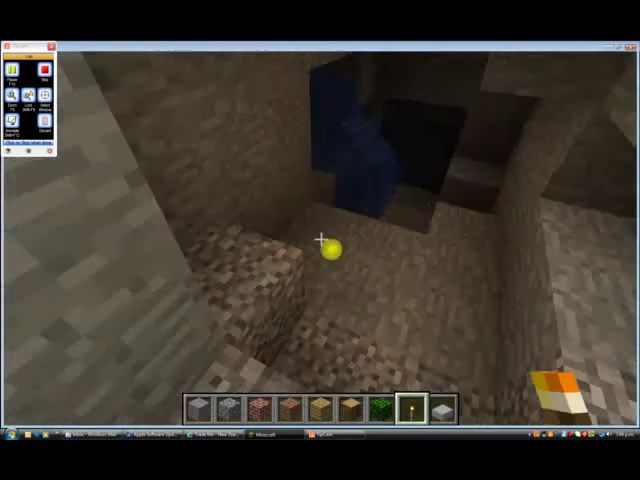
key(w)
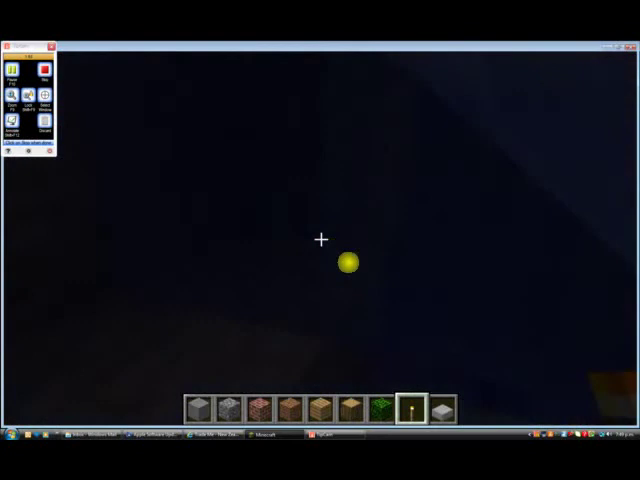
key(s)
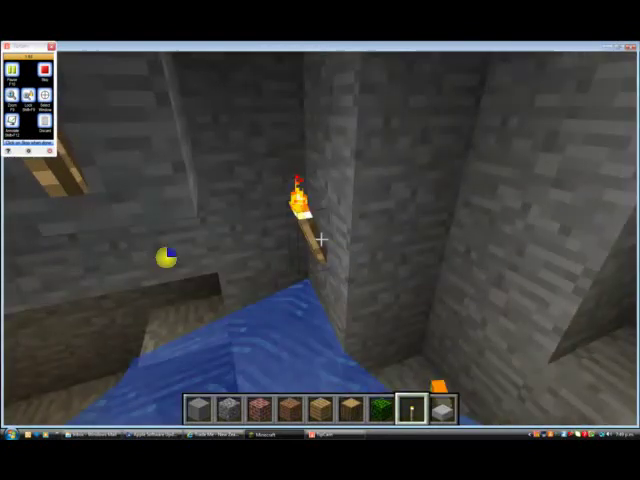
Step into the pool and place three torches on the surrounding stone walls.
key(w)
right_click(320, 240)
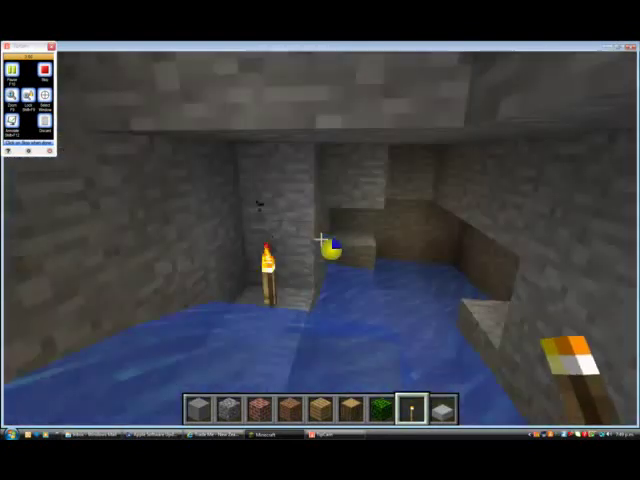
right_click(320, 240)
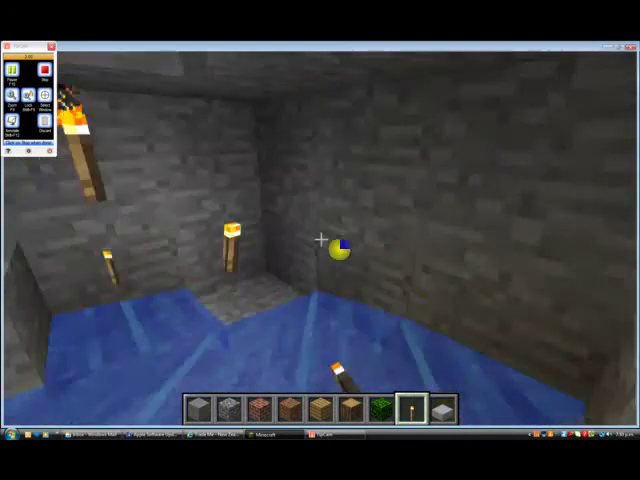
right_click(320, 240)
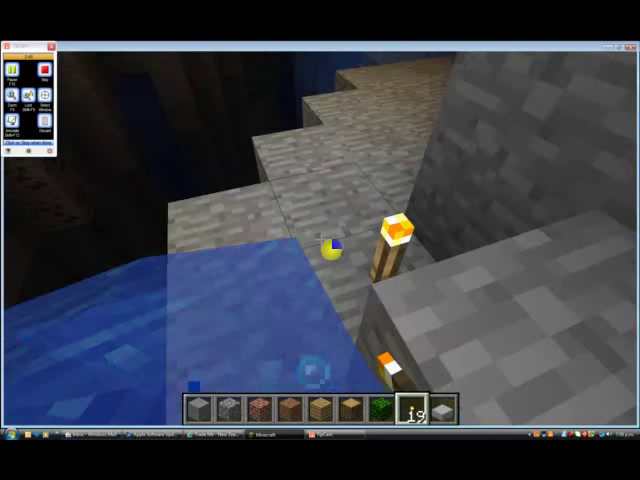
Break a placed torch to take it back, then place one on the stone ledge.
click(331, 250)
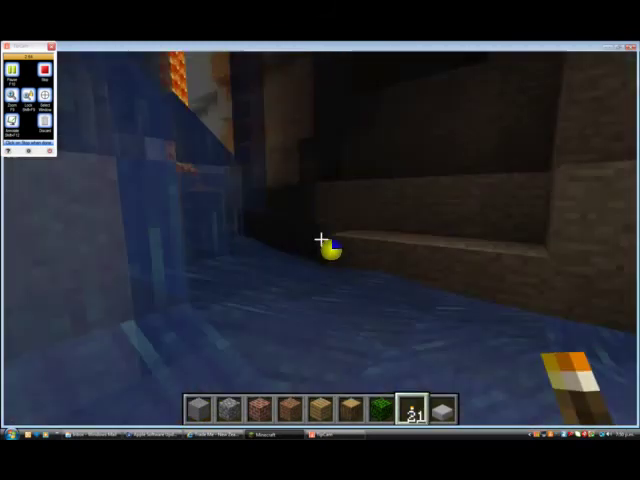
right_click(320, 240)
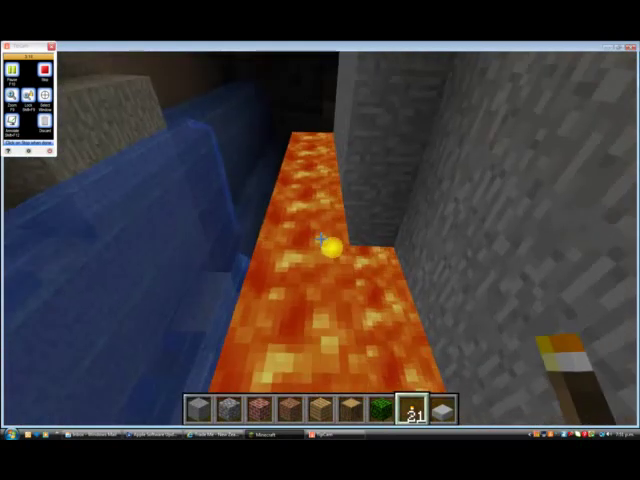
Walk out of the lava fall into the passage, then open the Game menu.
key(w)
key(w)
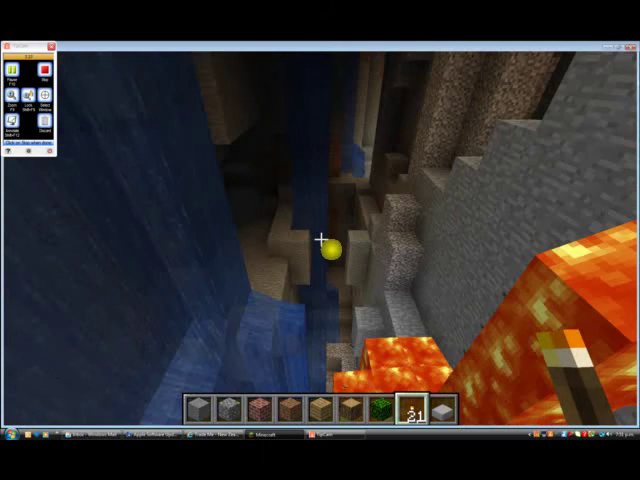
key(w)
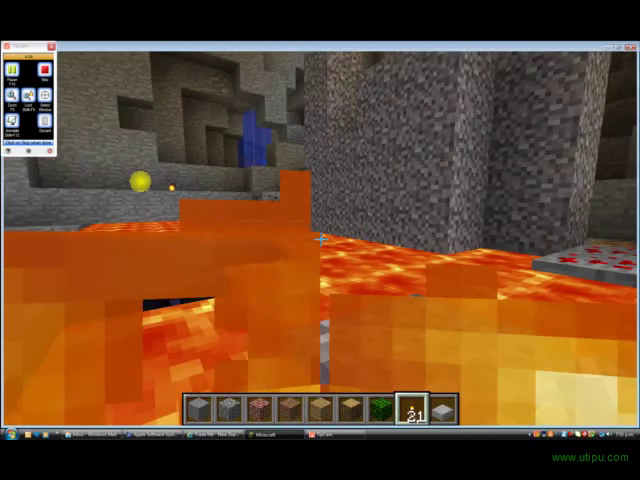
key(Escape)
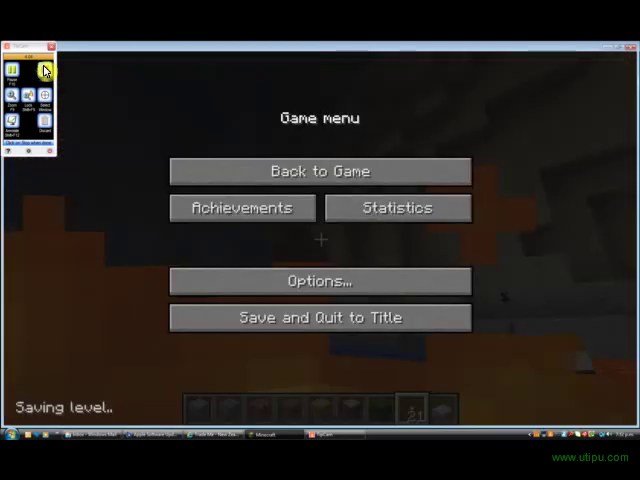